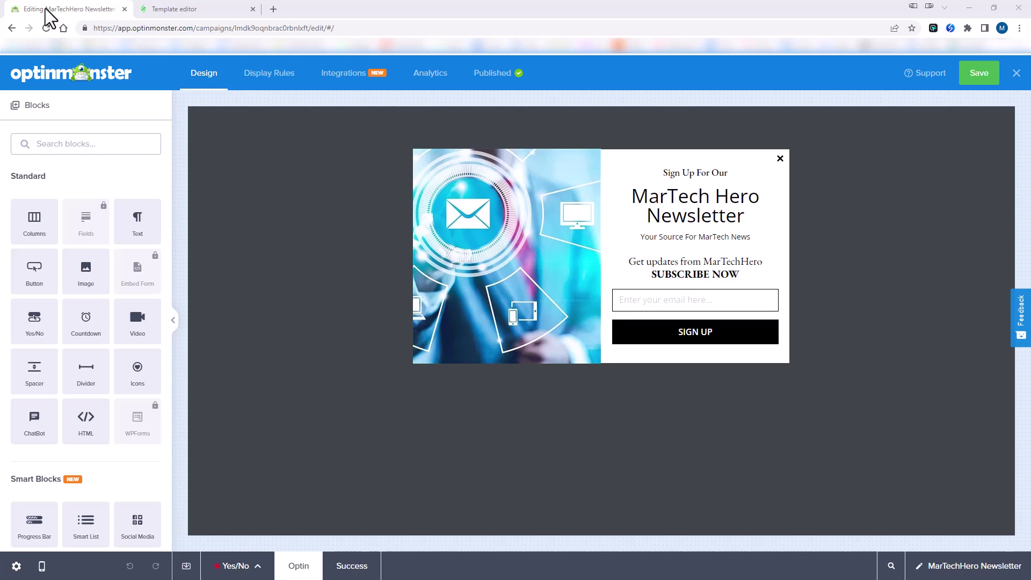
- Switch from OptinMonster to the Stripo email template in the Template editor tab
click(198, 11)
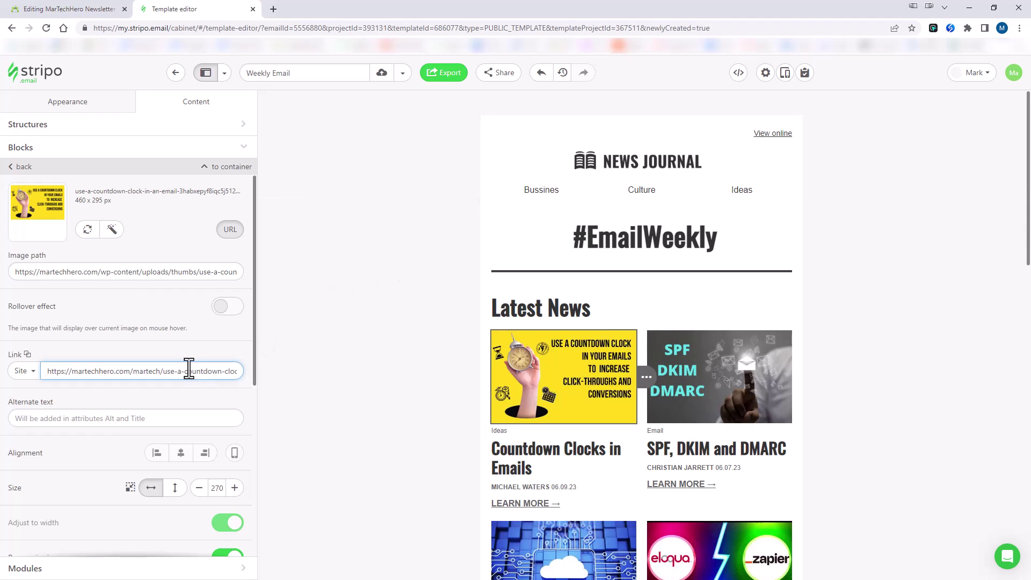
- Place the cursor at the end of the countdown-clock image's link URL
click(109, 371)
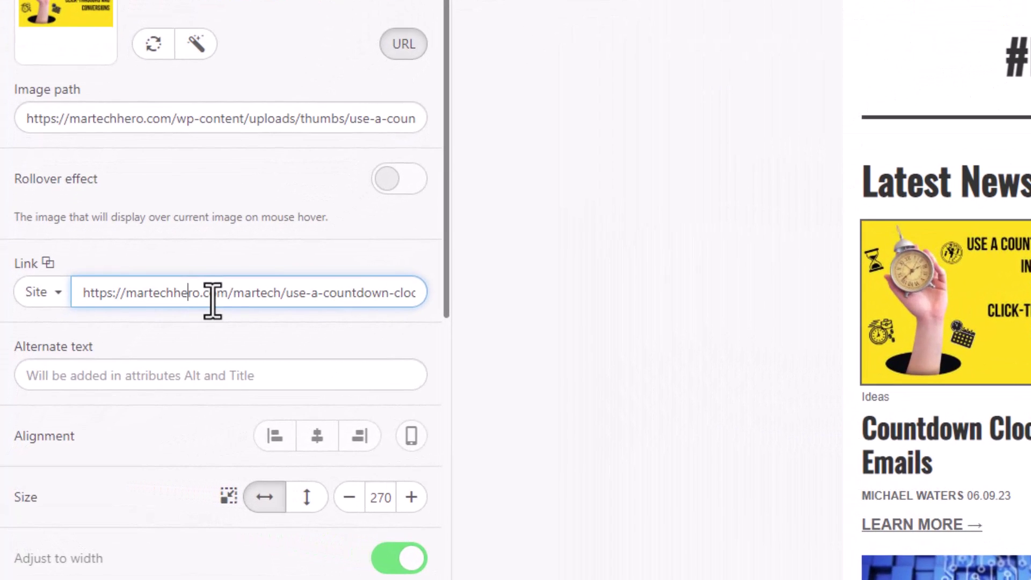
key(End)
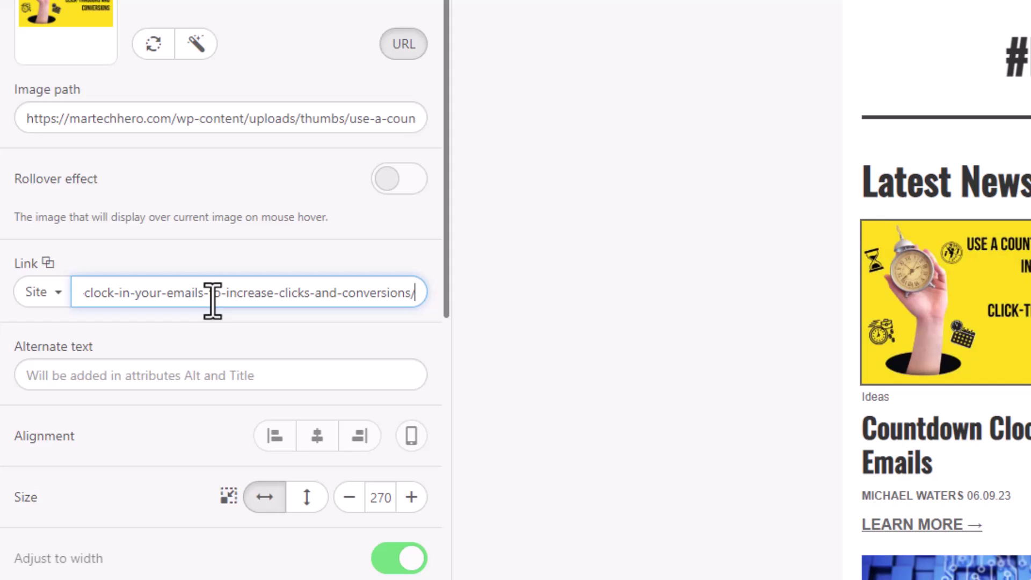
- Append the ?src=email query string after the trailing slash of the image link
text(?)
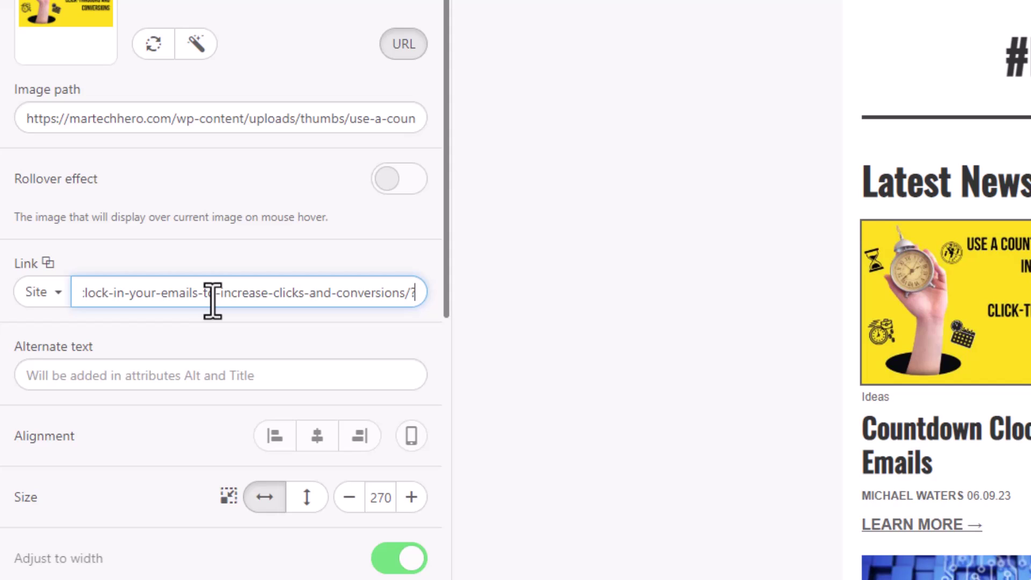
text(src)
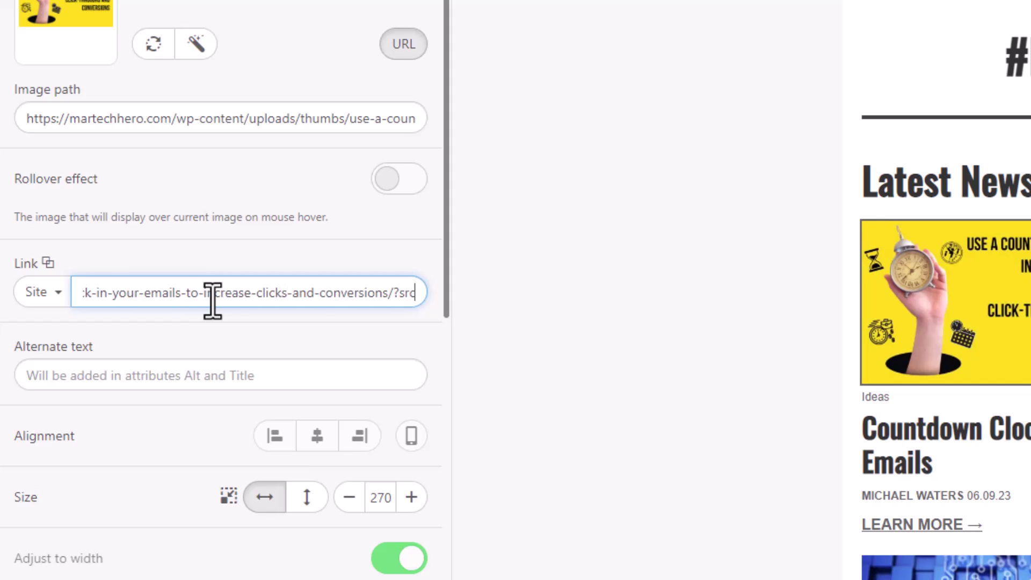
text(=email)
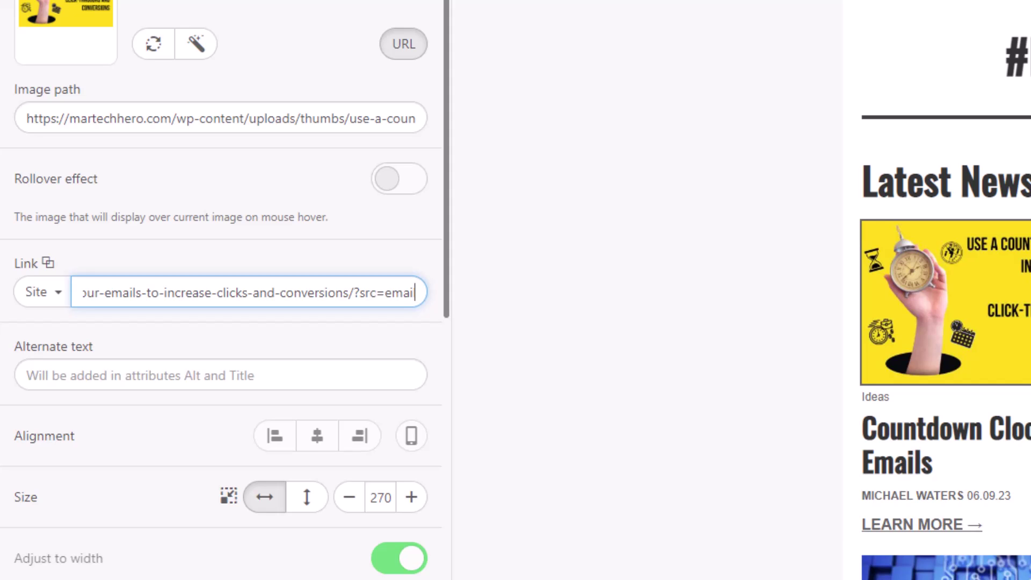
click(373, 324)
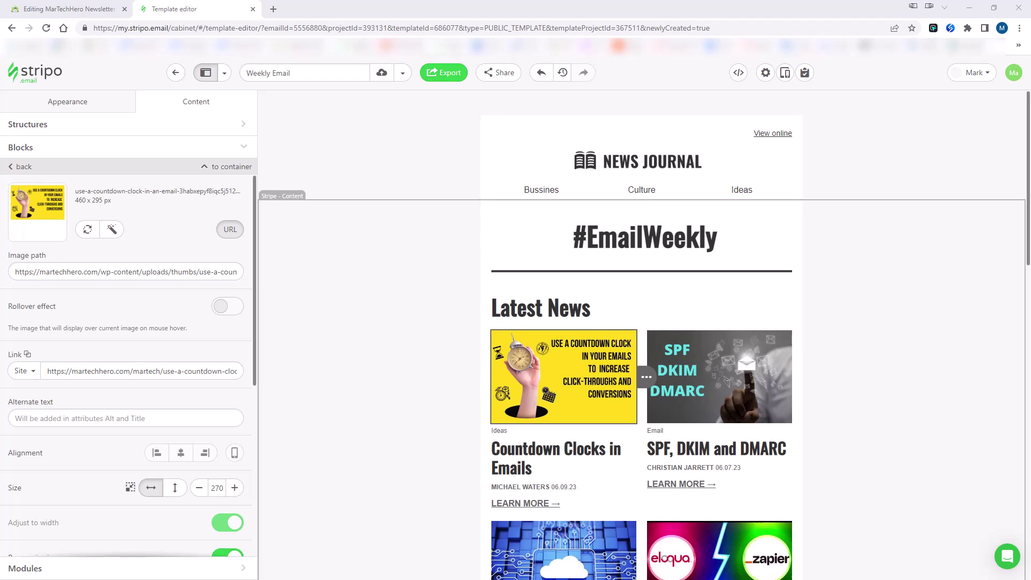
key(alt+Tab)
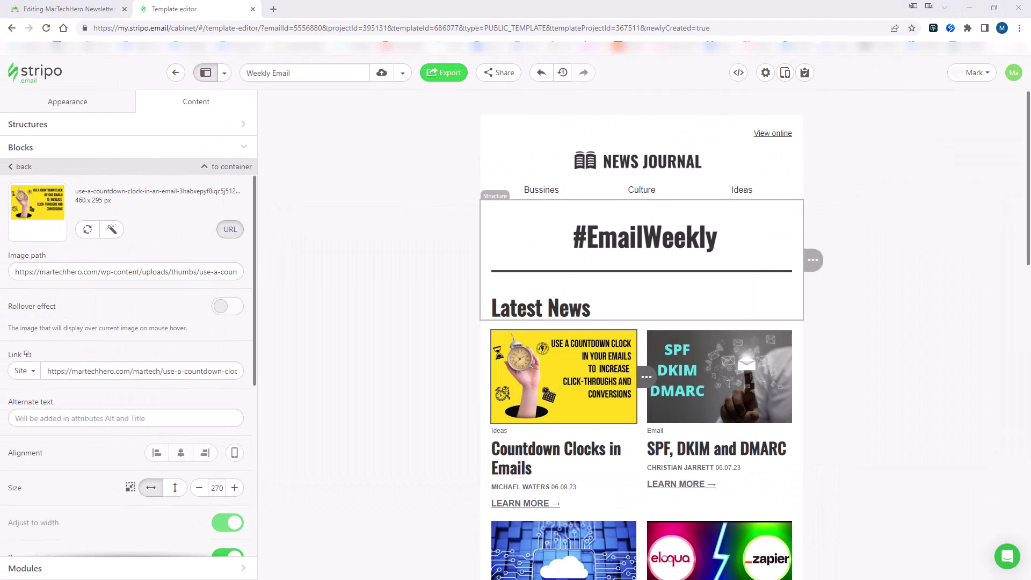
- Confirm the image link ends with ?src=email, then return to the MarTech Hero Newsletter campaign
click(193, 372)
key(End)
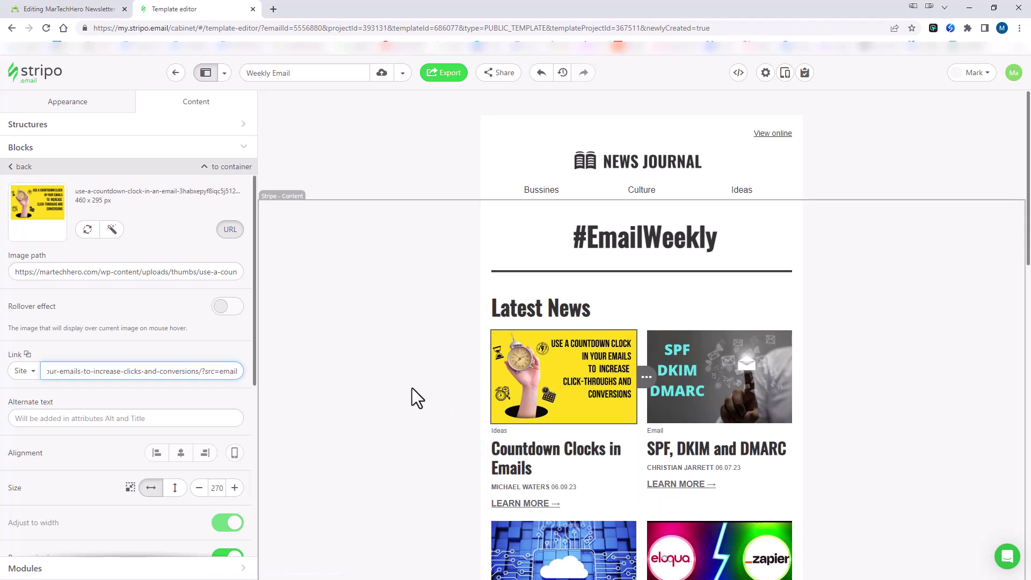
click(72, 9)
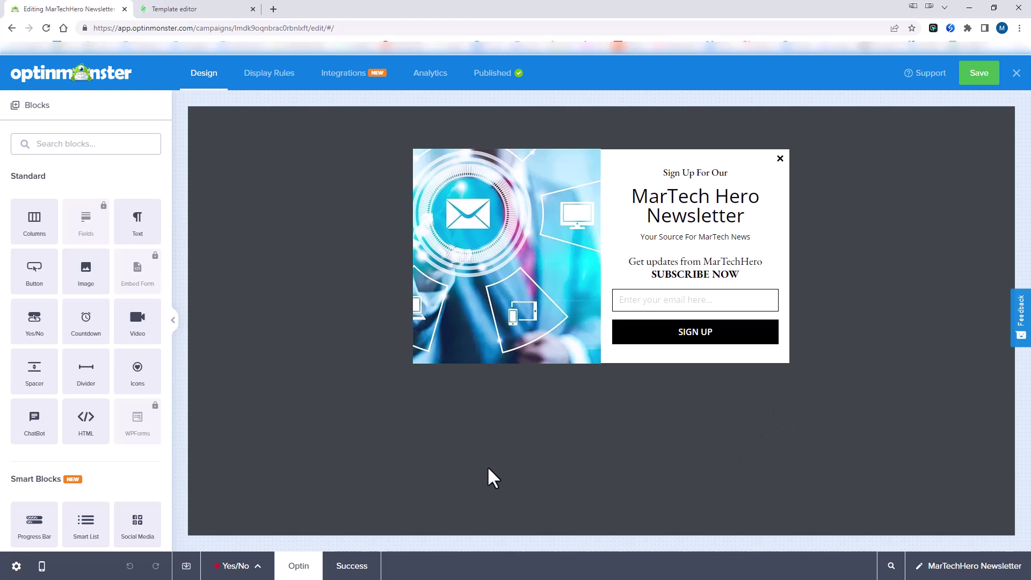
- Show the newsletter campaign's Display Rules summary
click(270, 86)
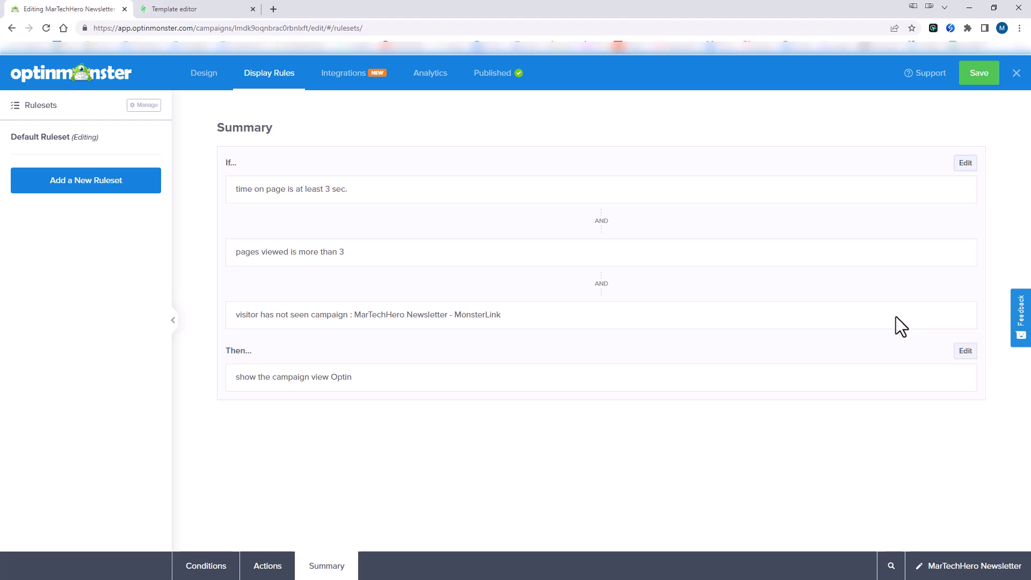
- Add an AND Cookie Targeting condition whose key exactly matches src
click(967, 164)
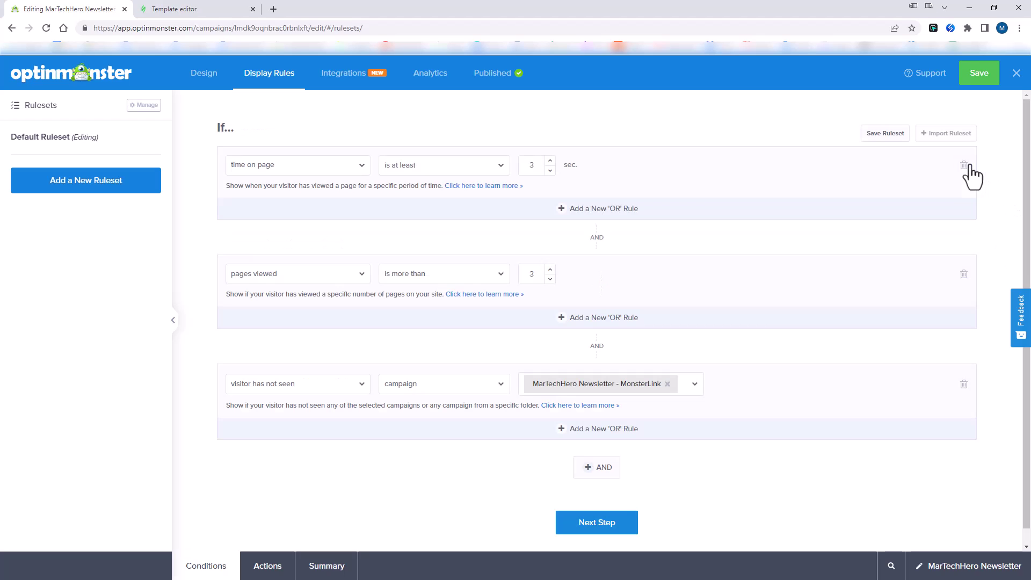
click(603, 469)
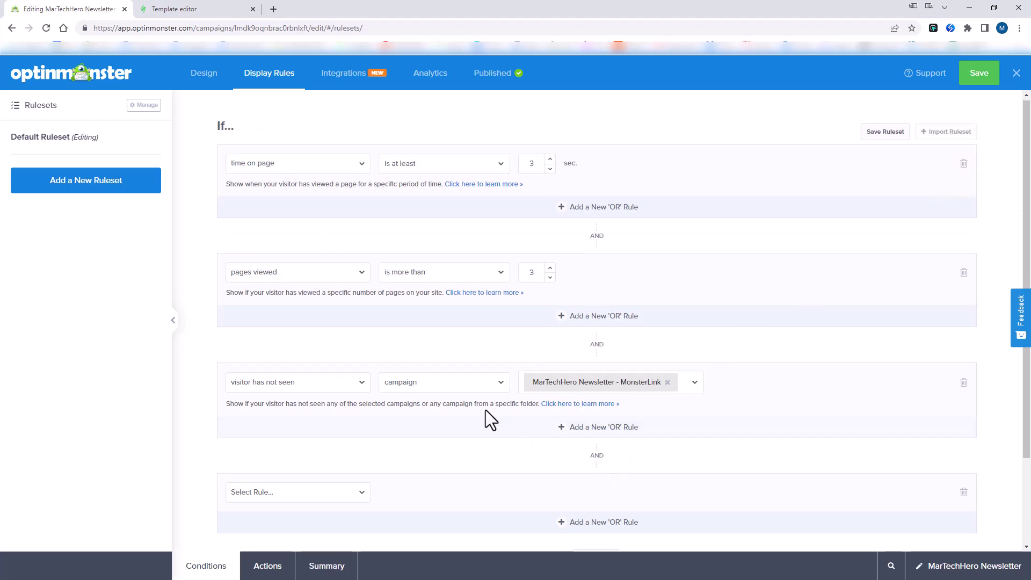
scroll(457, 408, down, 2)
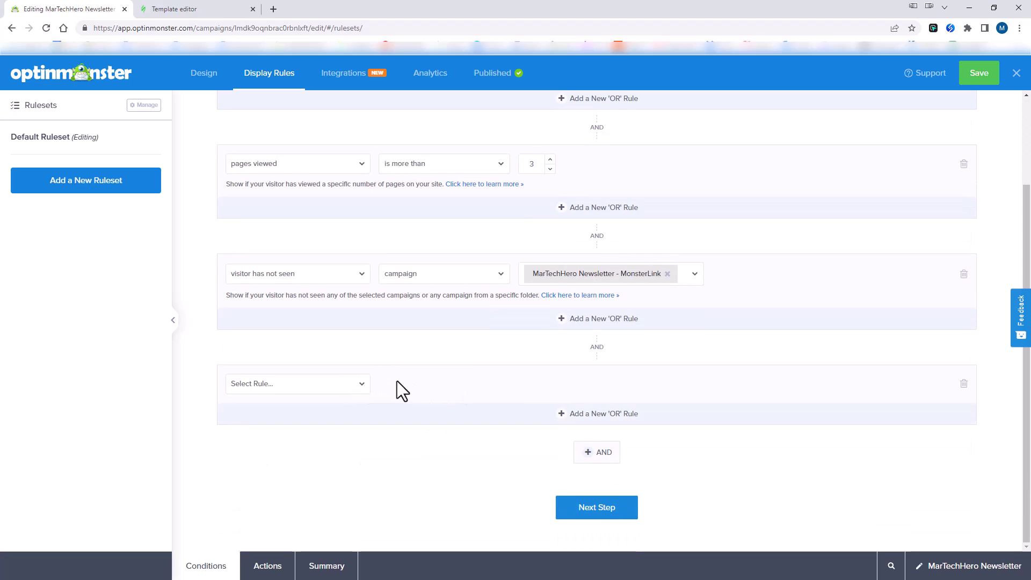
click(356, 385)
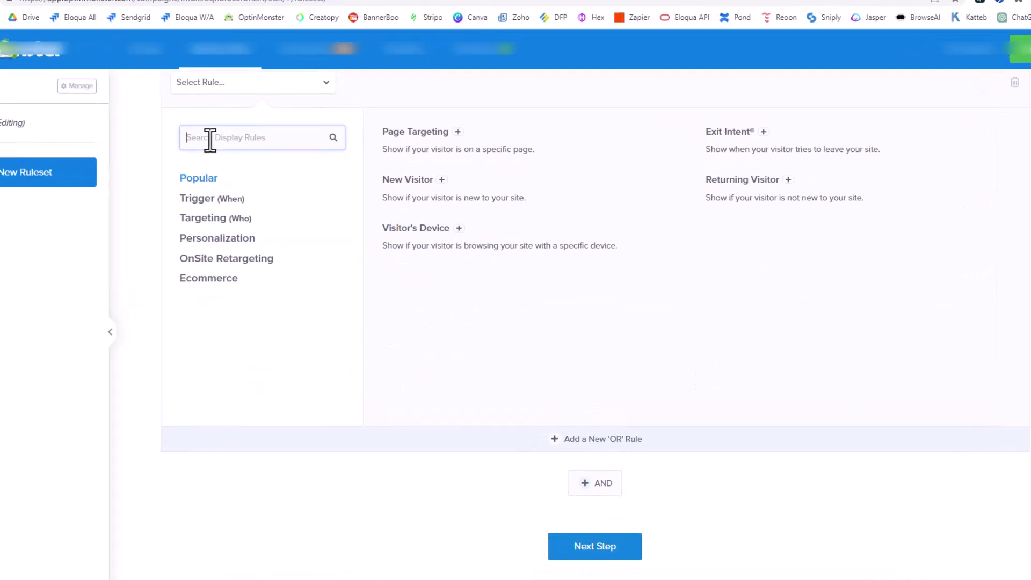
text(cookie)
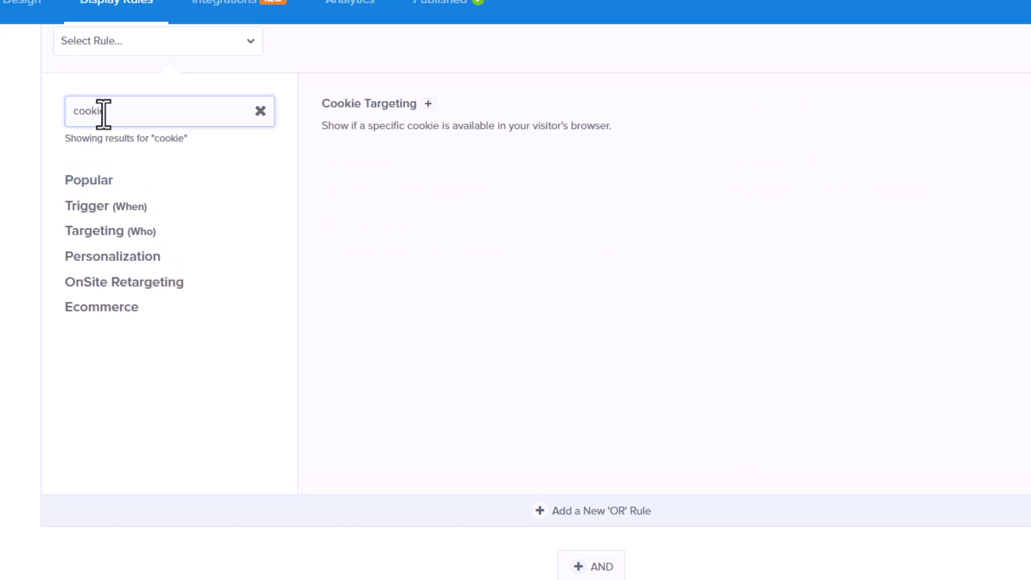
click(368, 104)
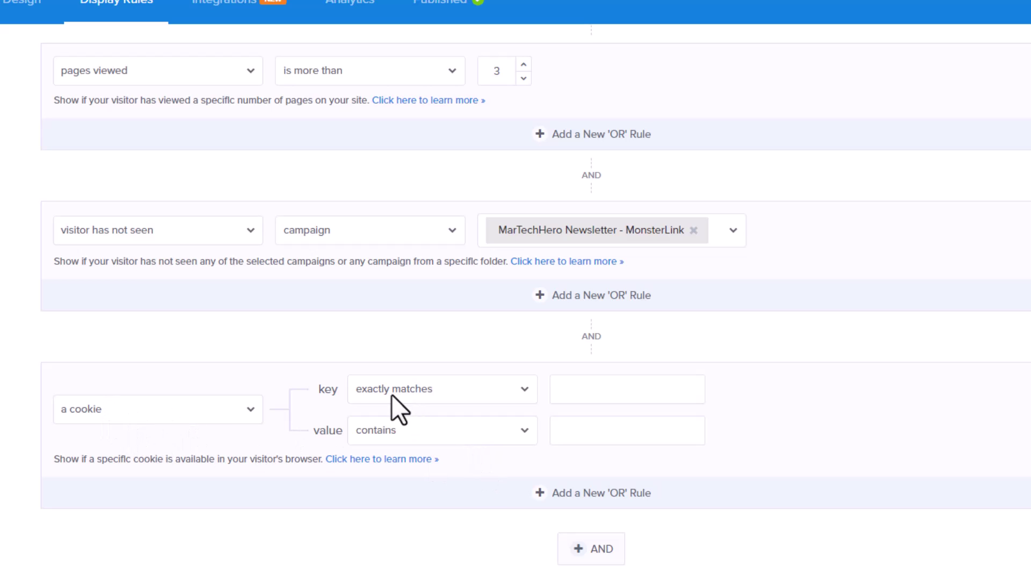
click(604, 389)
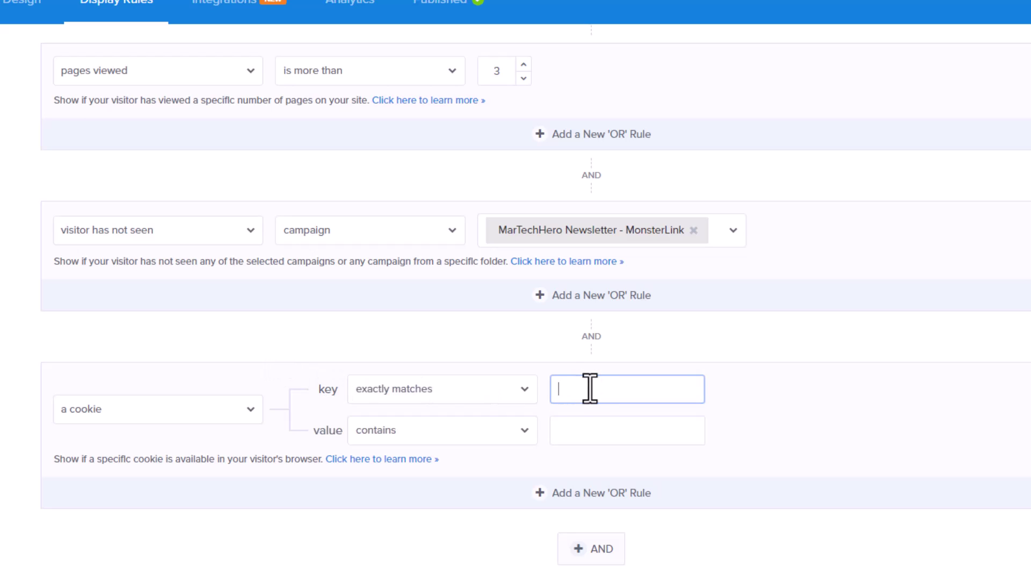
text(src)
click(925, 405)
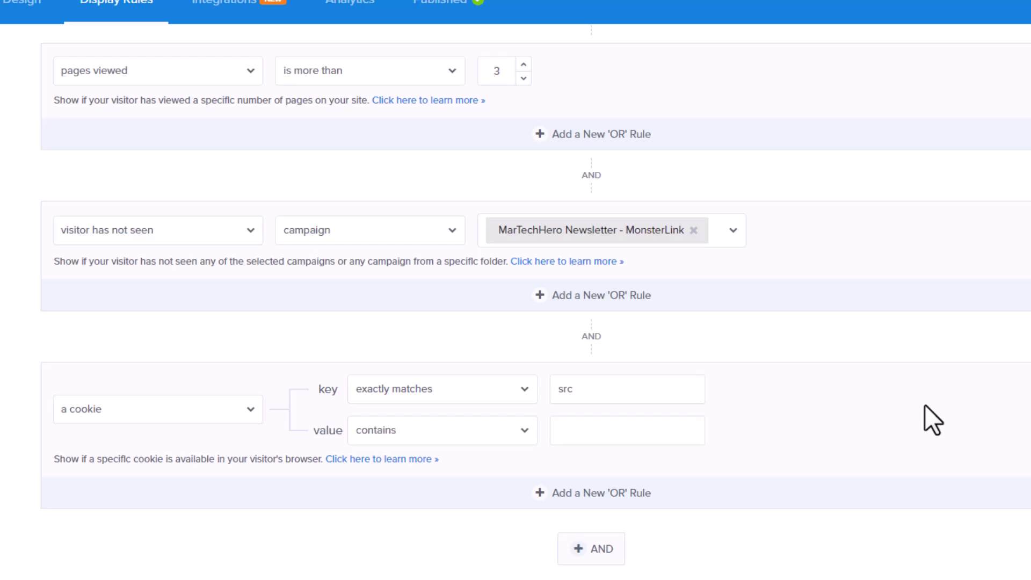
- Set the cookie rule's value to email with the 'does not exactly match' operator
click(616, 433)
text(email)
scroll(910, 427, up, 1)
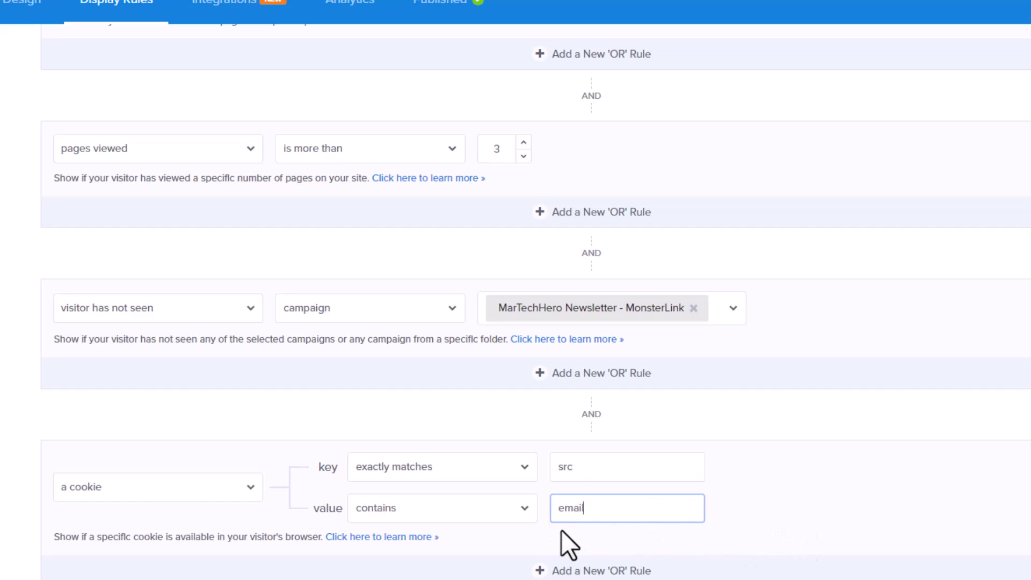
click(524, 509)
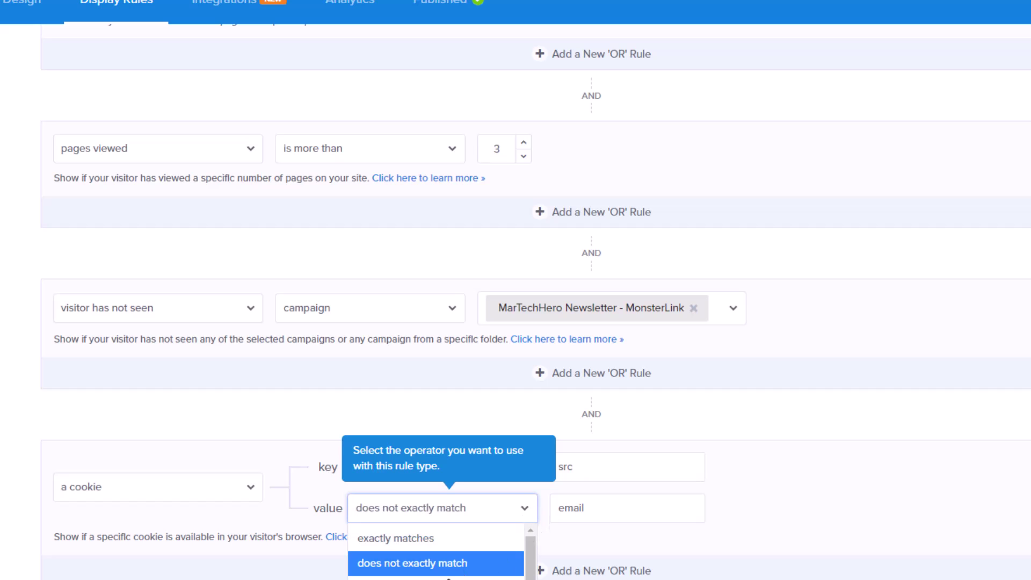
click(449, 563)
scroll(807, 504, down, 2)
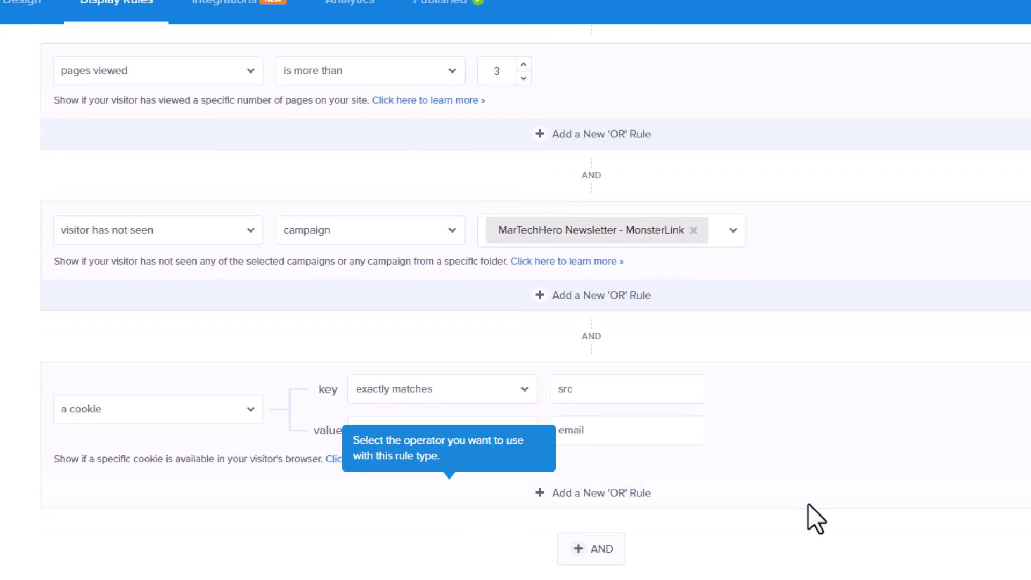
scroll(808, 504, up, 4)
scroll(808, 504, down, 2)
scroll(808, 504, down, 2)
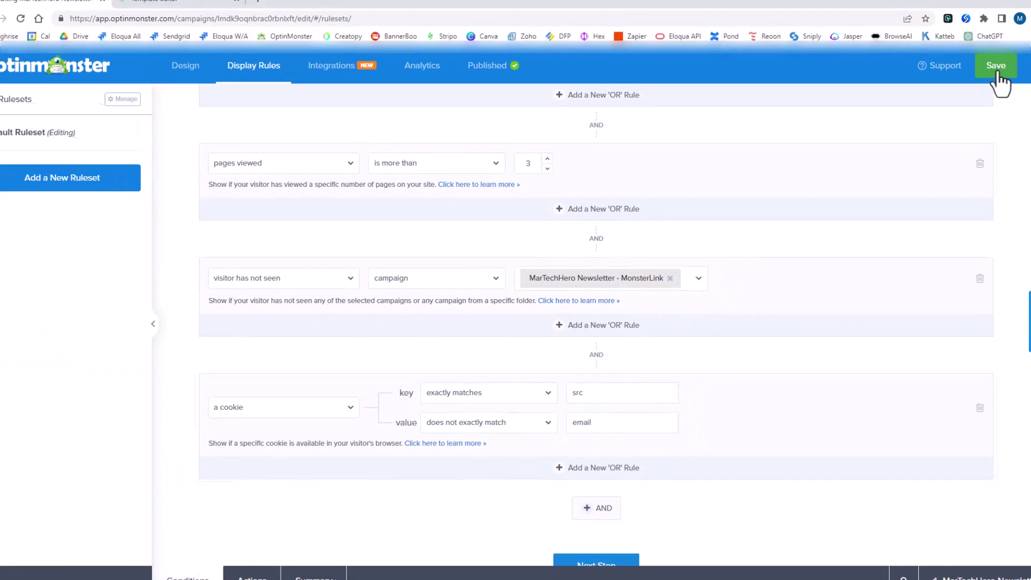
- Save the campaign with the new src cookie rule
click(994, 71)
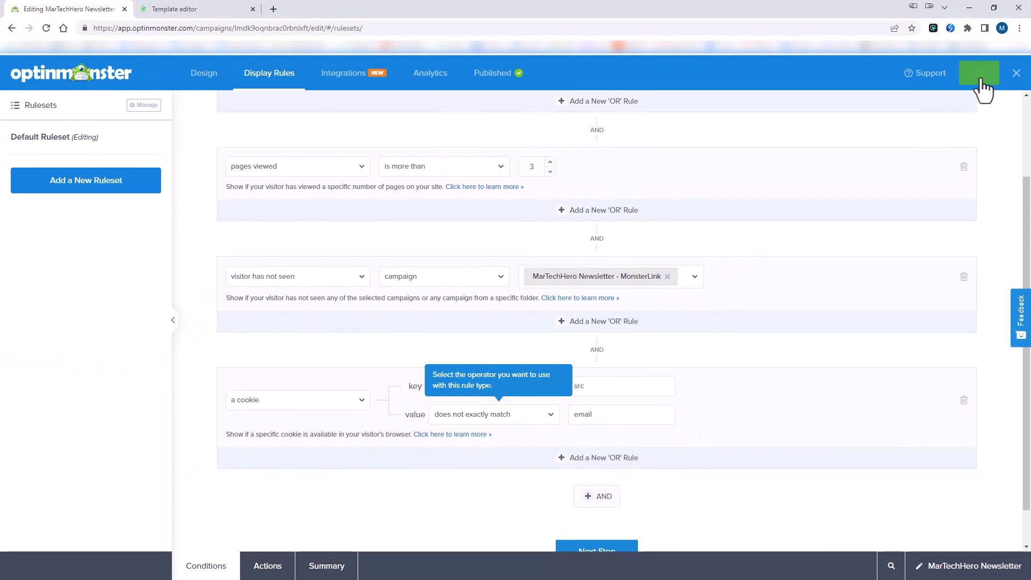